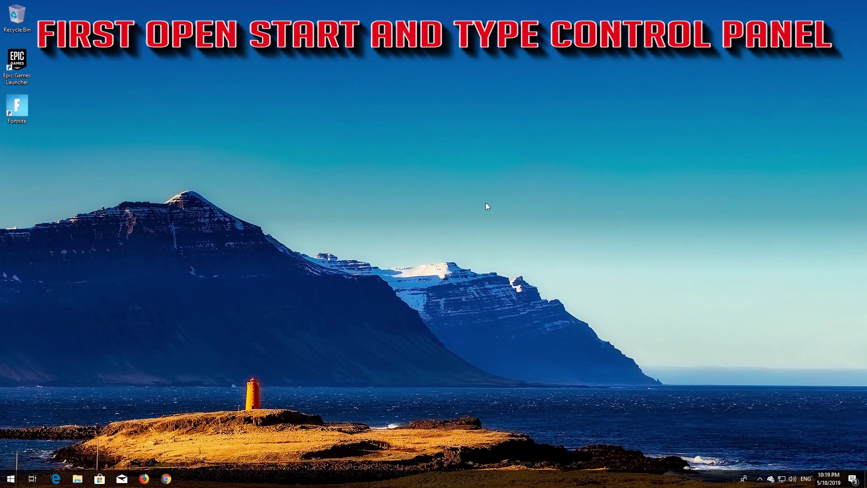
Open the network adapter settings from Control Panel's Network and Sharing Center.
key(super)
text(control panel)
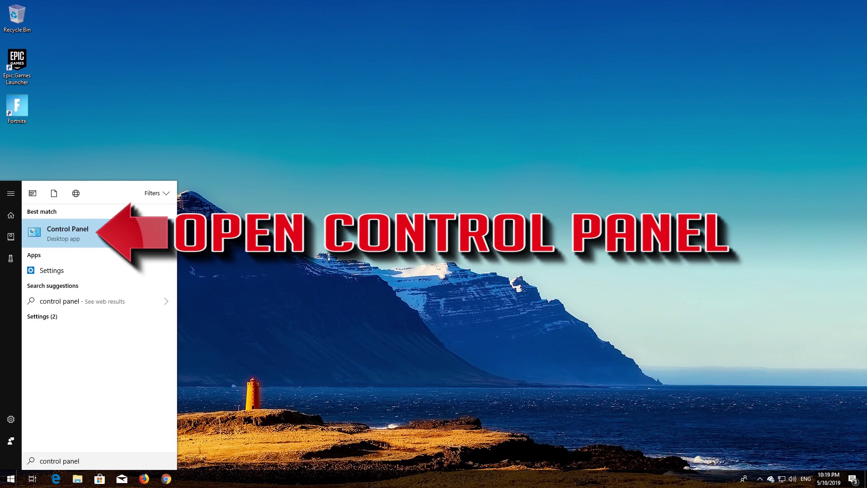
click(58, 243)
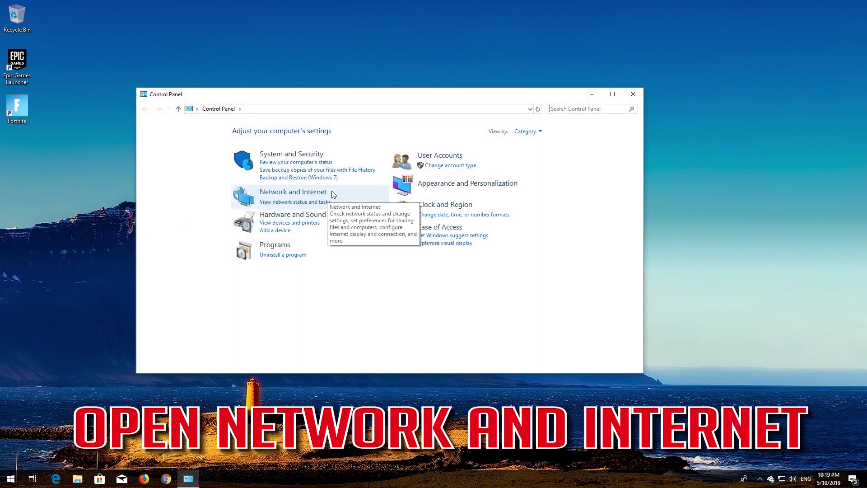
click(291, 195)
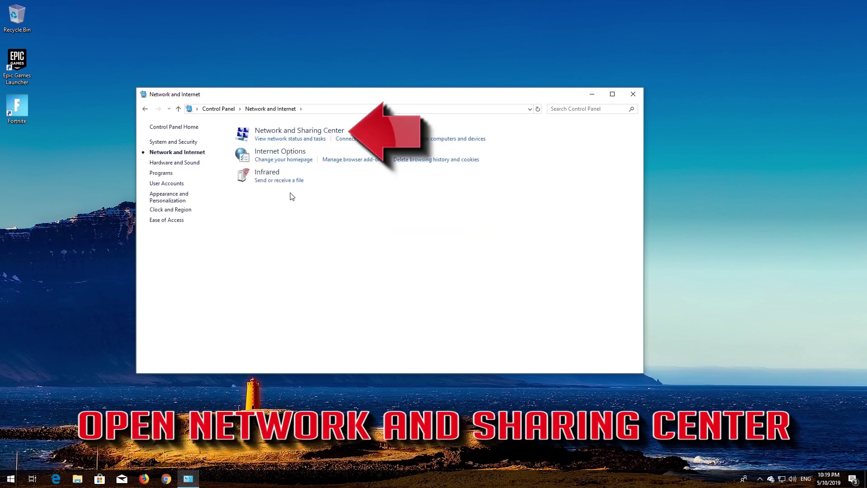
click(311, 131)
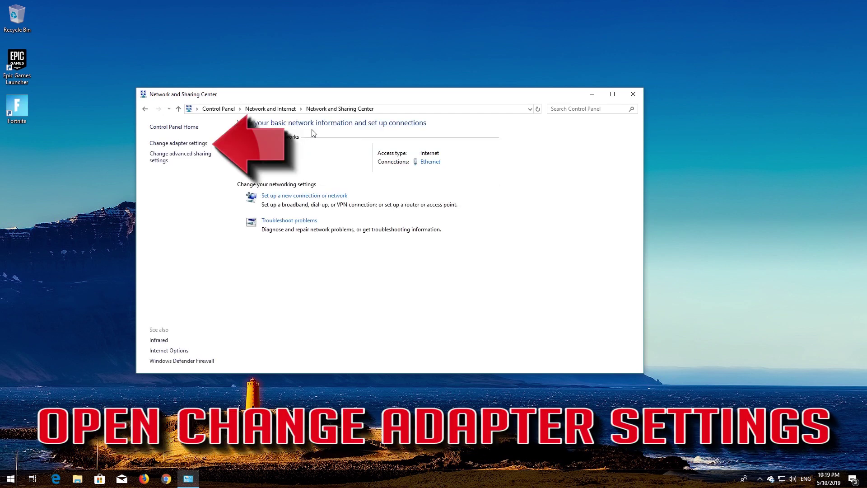
click(171, 144)
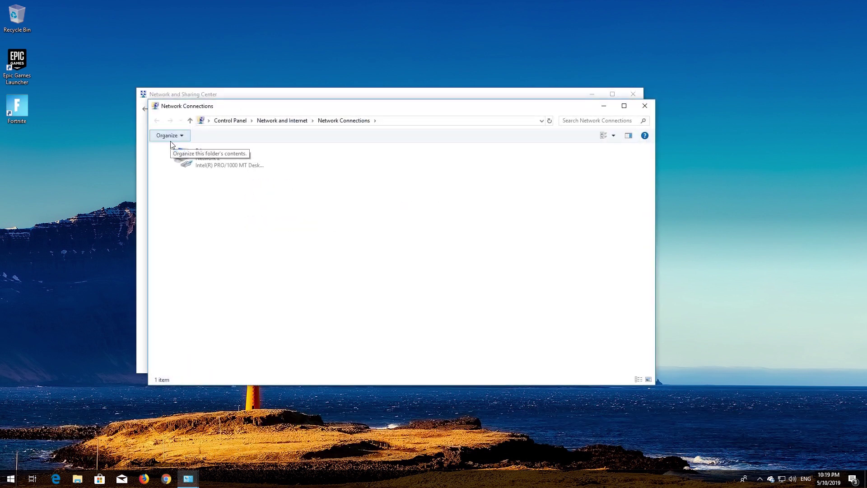
Open the Internet Protocol Version 4 (TCP/IPv4) properties of the Ethernet adapter.
right_click(213, 159)
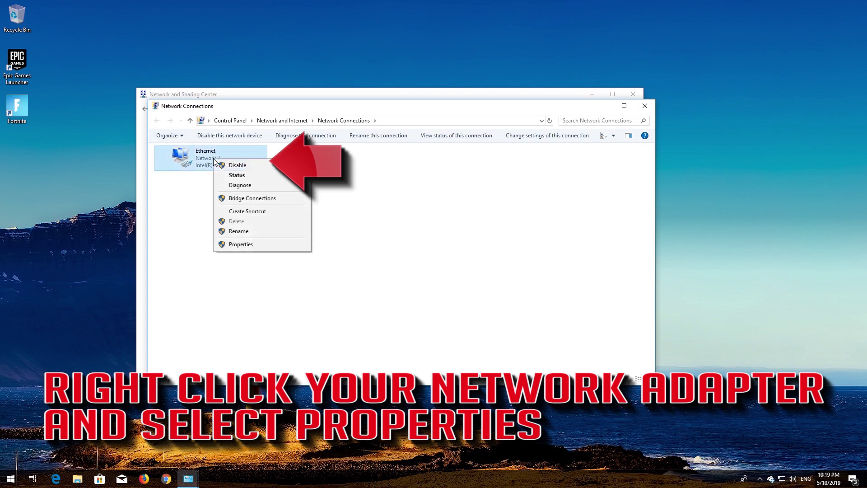
click(245, 244)
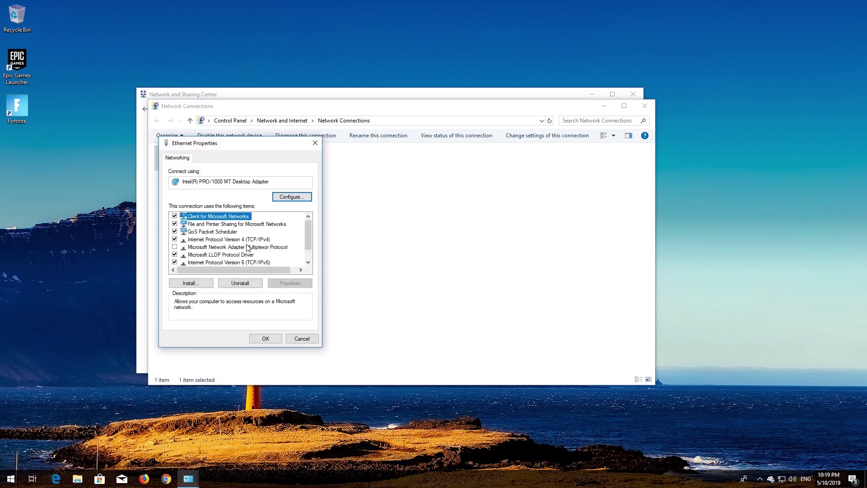
drag(250, 145, 415, 154)
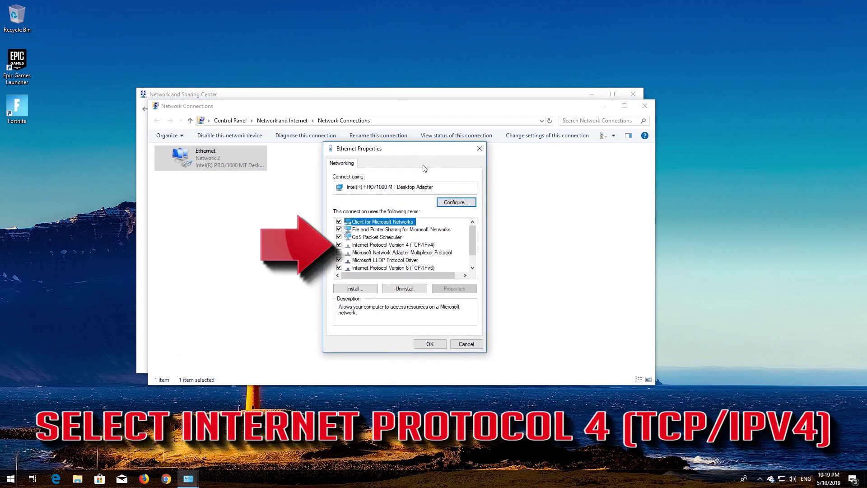
click(398, 245)
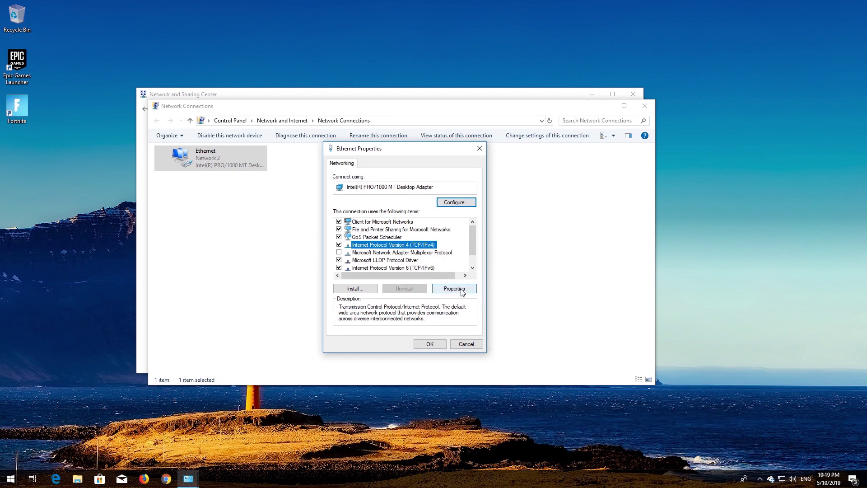
click(455, 289)
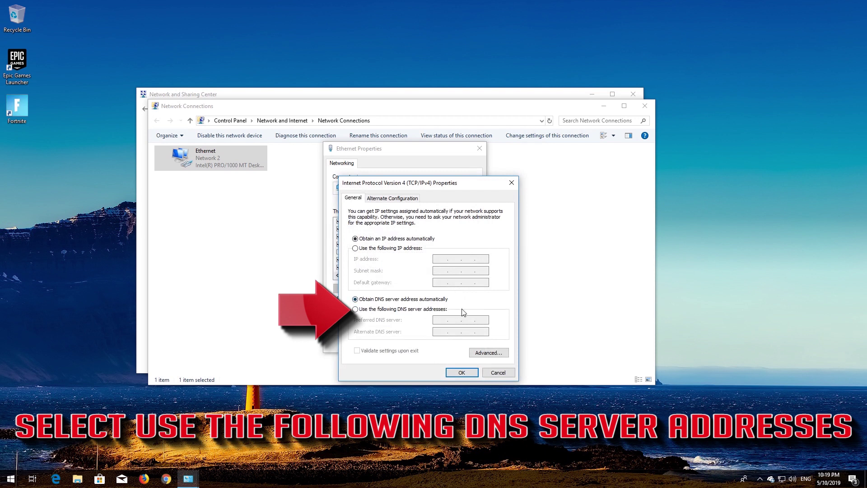
Use custom DNS server addresses, with 1.1.1.1 as preferred and 1.0.0.1 as alternate, and apply them.
click(355, 311)
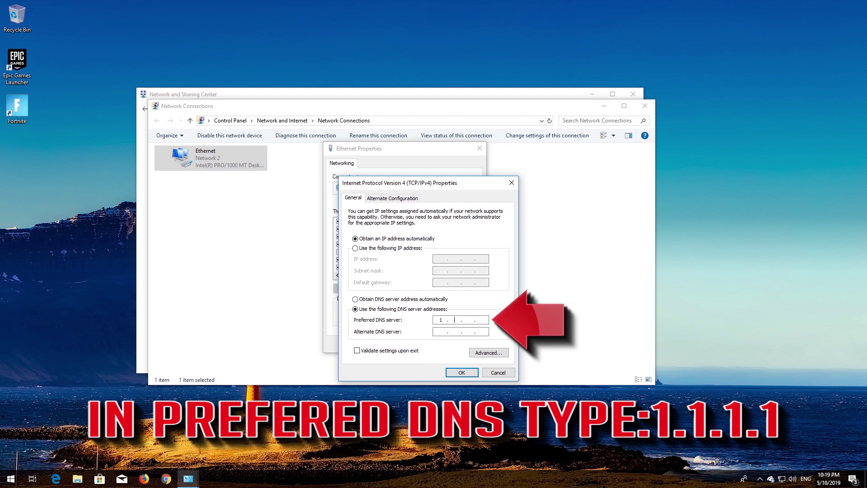
text(1.1.1.1)
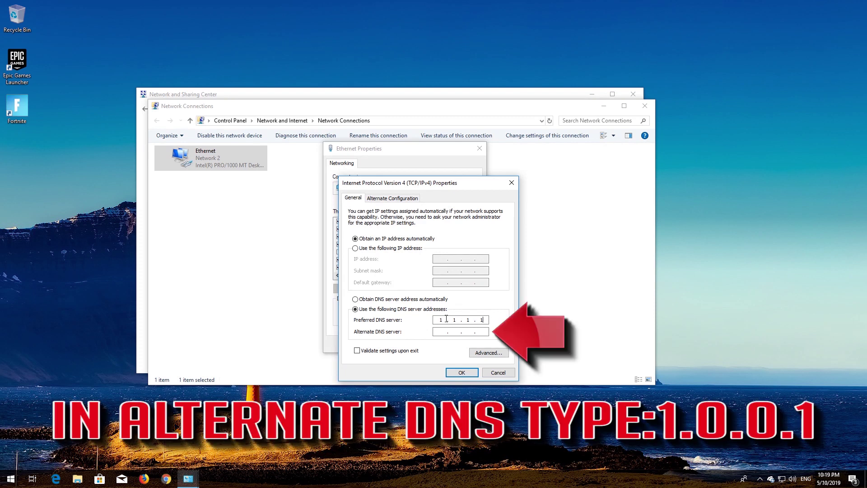
click(442, 331)
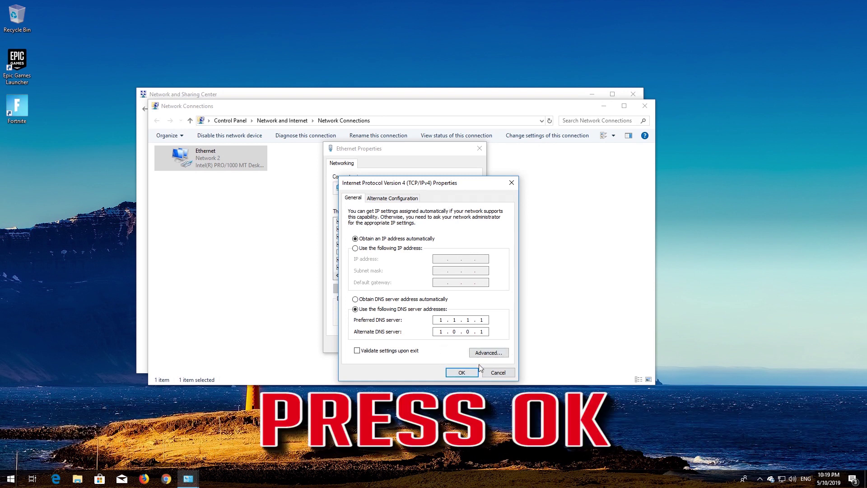
click(462, 372)
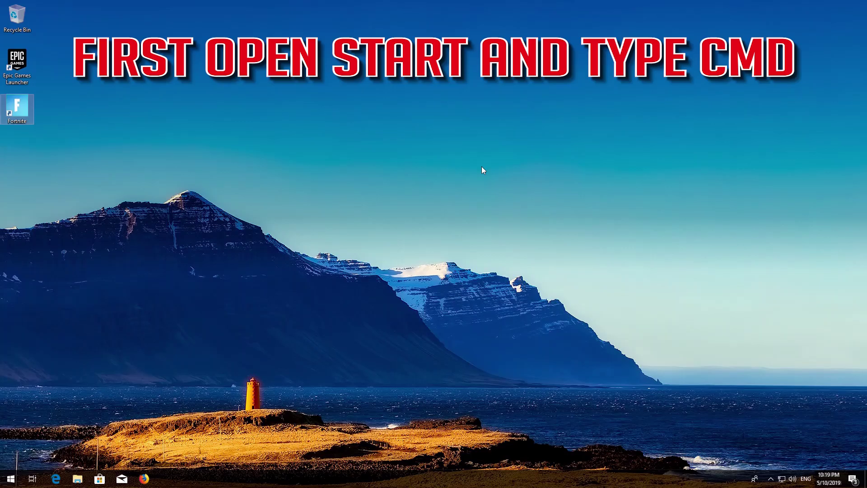
Run Command Prompt as administrator, allow it to make changes, and move its window toward the middle of the desktop.
key(super)
text(cmd)
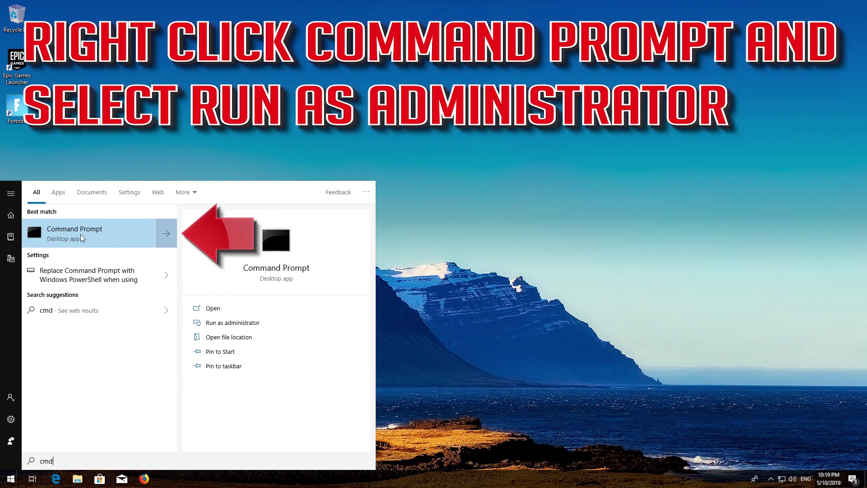
right_click(95, 234)
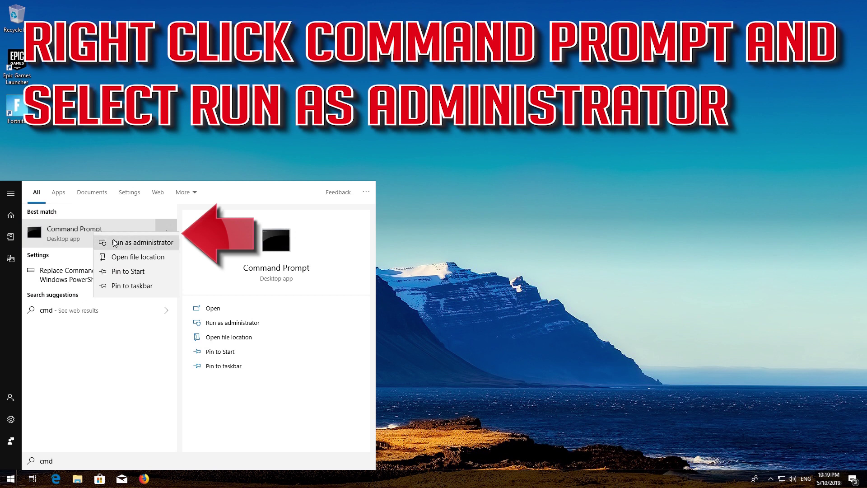
click(153, 246)
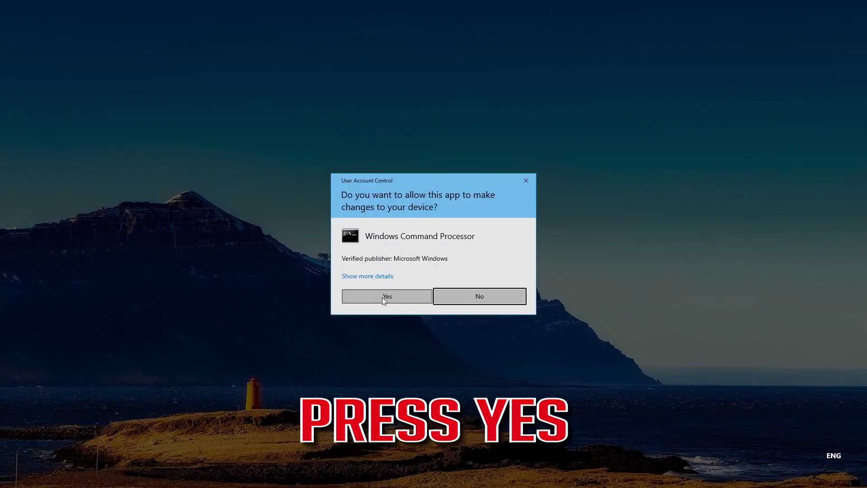
click(391, 297)
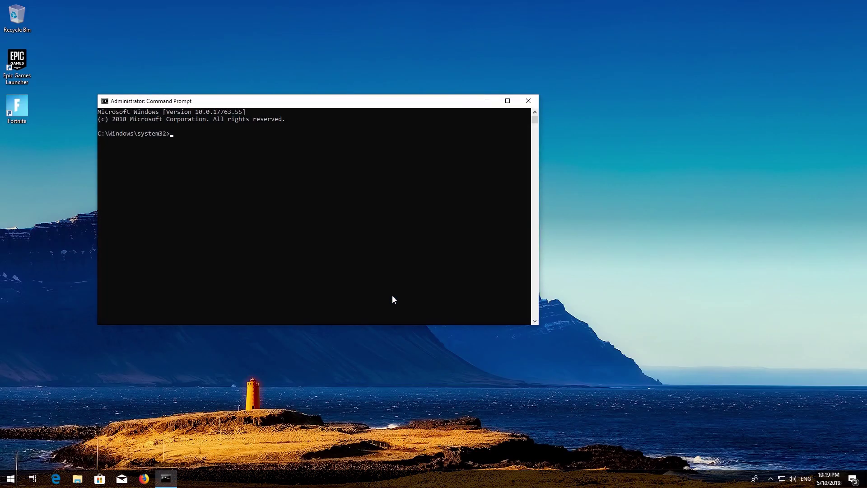
drag(311, 105, 441, 122)
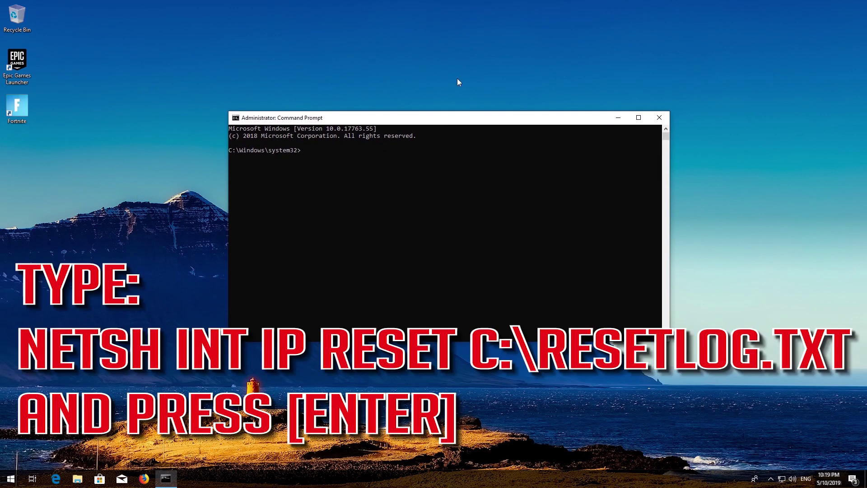
Run "netsh int ip reset C:\resetlog.txt" and "netsh winsock reset" to reset the IP stack and Winsock.
text(netsh int ip reset C:\resetlog.txt)
key(Return)
text(netsh)
text( win)
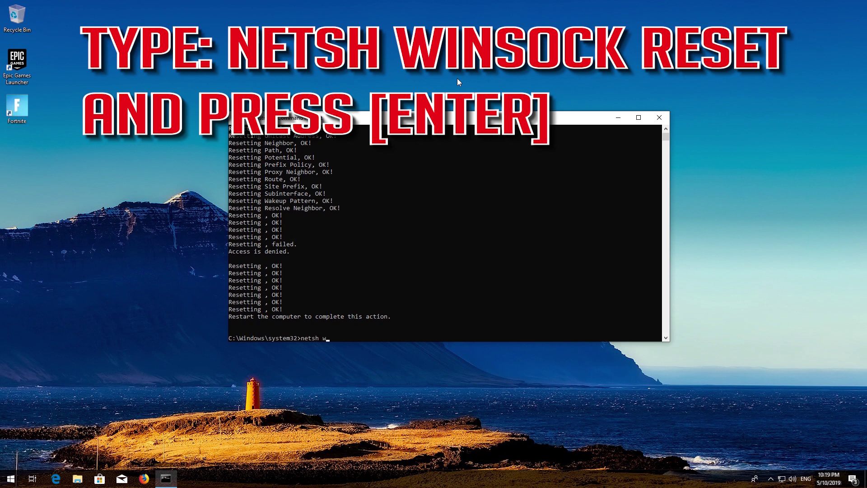
text(sock reset)
key(Return)
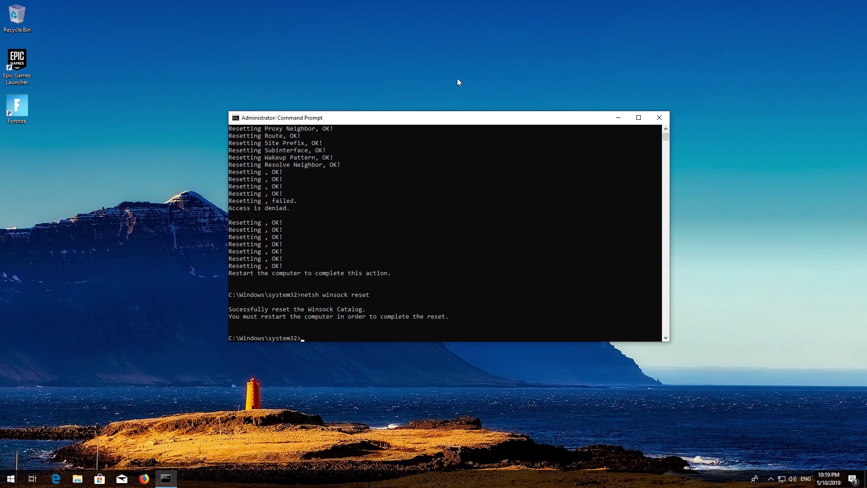
Flush the DNS cache with "ipconfig /flushdns" and exit the Command Prompt.
text(ipconfig)
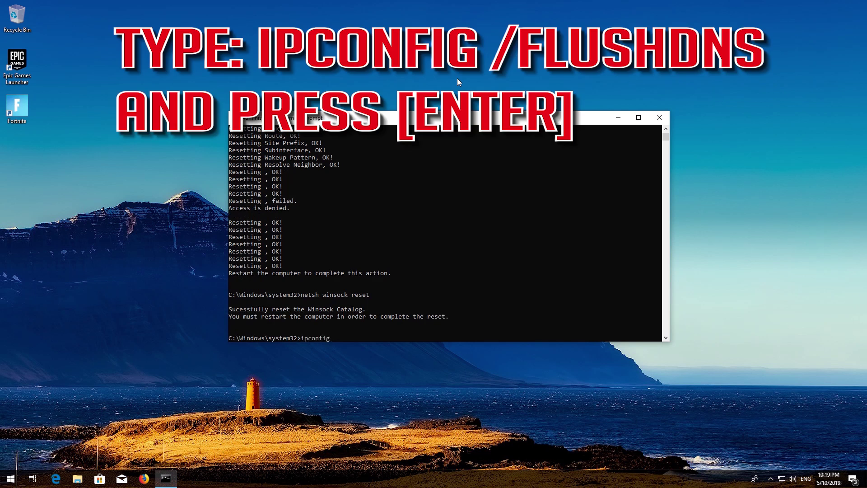
text( /flushd)
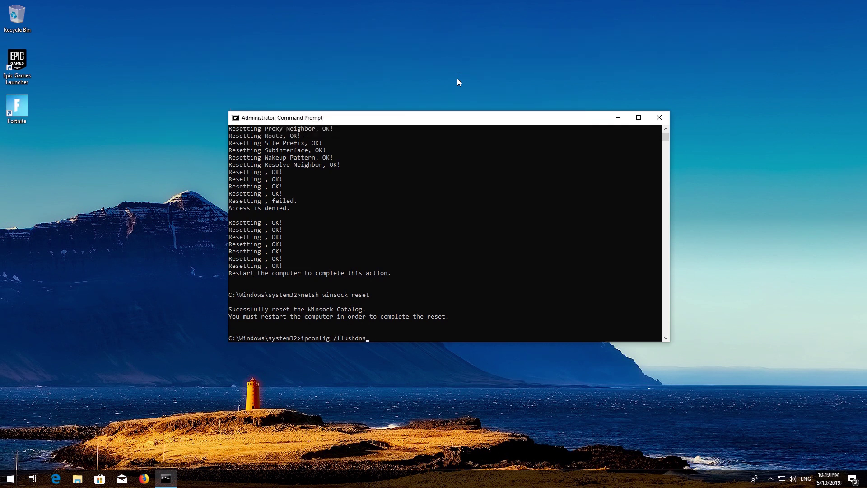
text(ns)
key(Return)
text(exit)
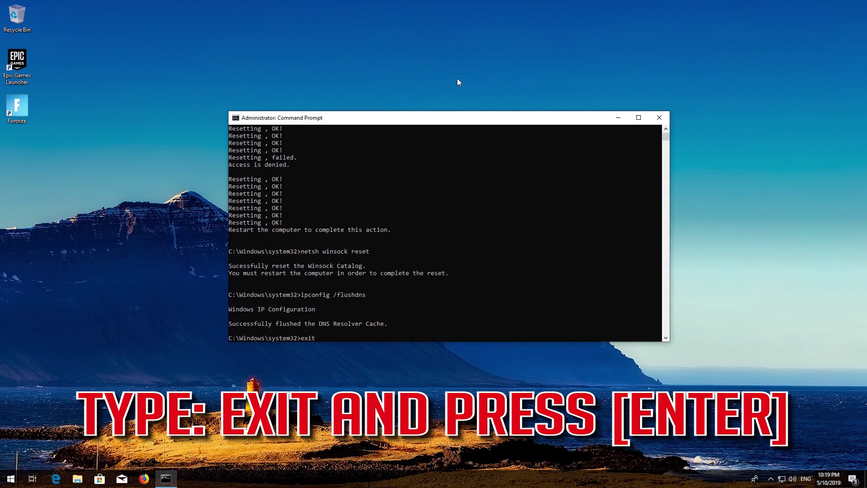
key(Return)
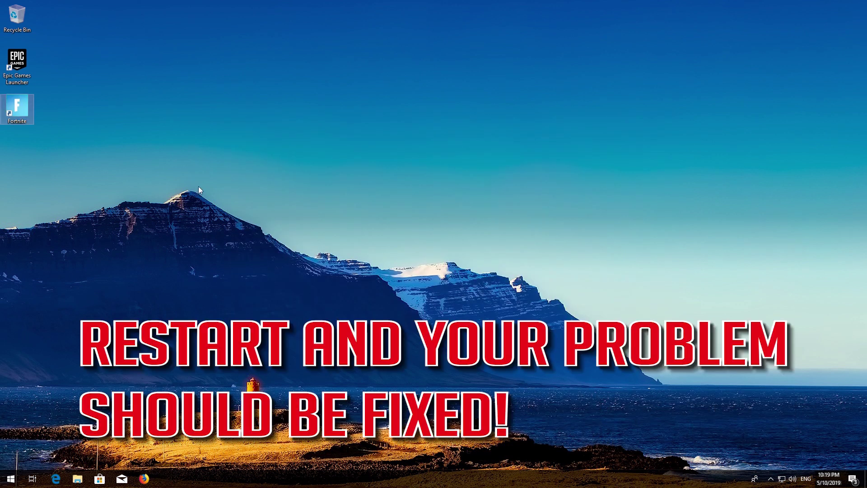
Disable the active Ethernet connection from its status window in Control Panel's Network and Sharing Center.
click(10, 479)
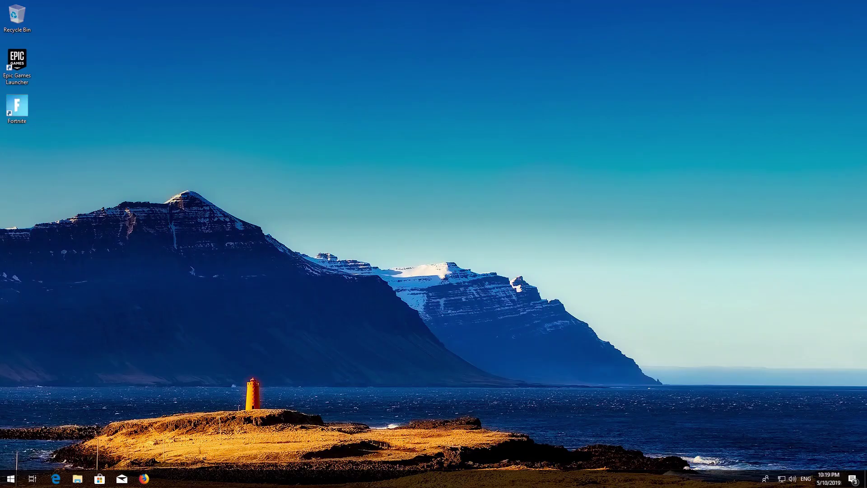
key(super)
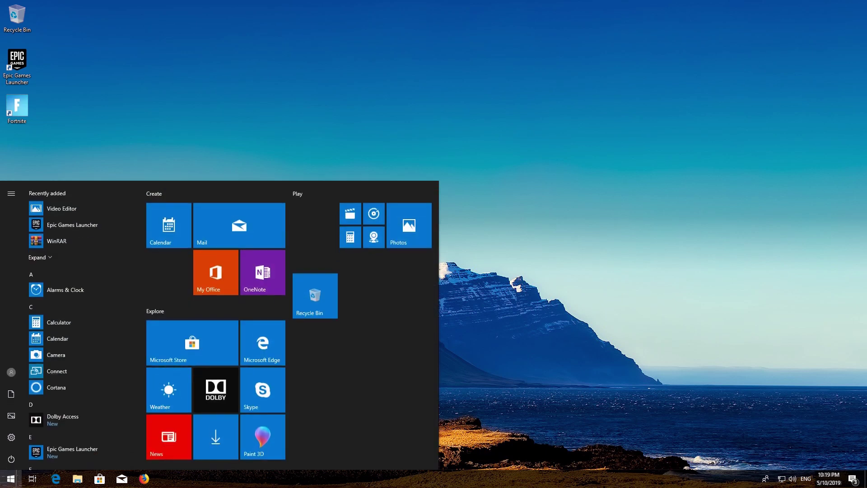
text(control panel)
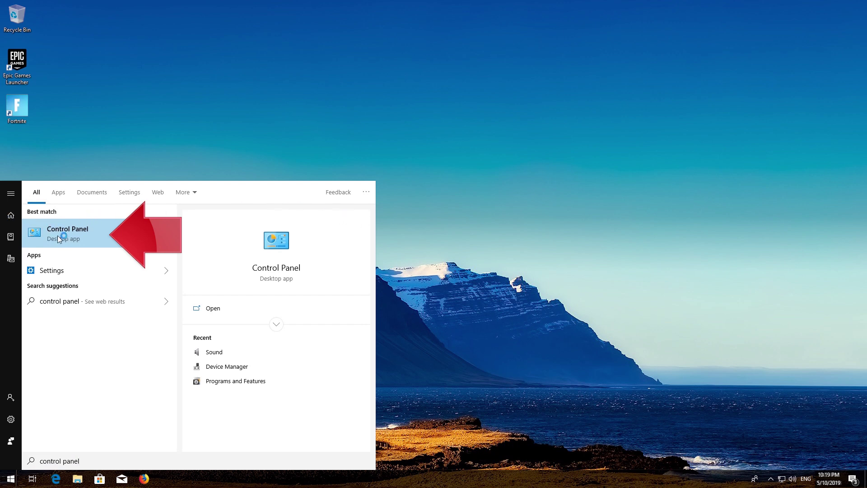
click(95, 234)
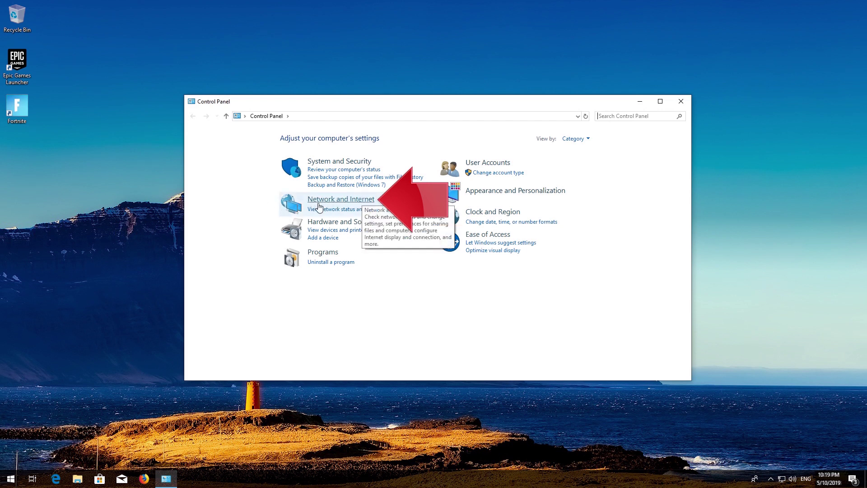
click(356, 203)
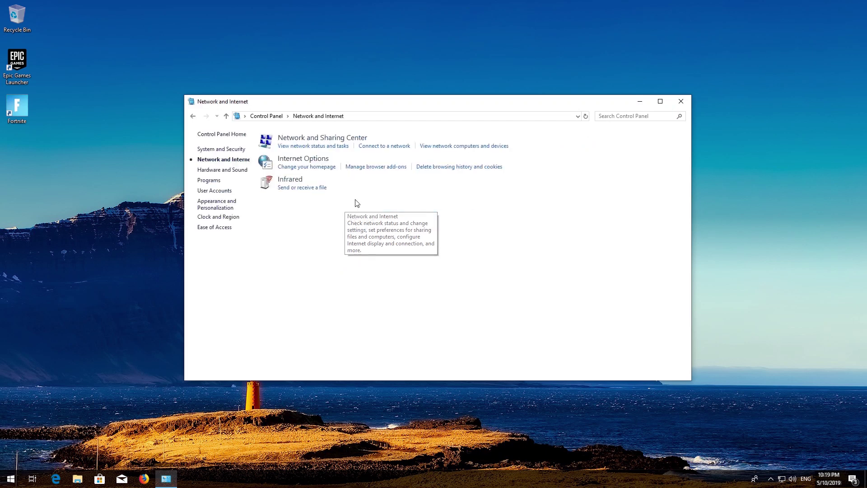
click(334, 142)
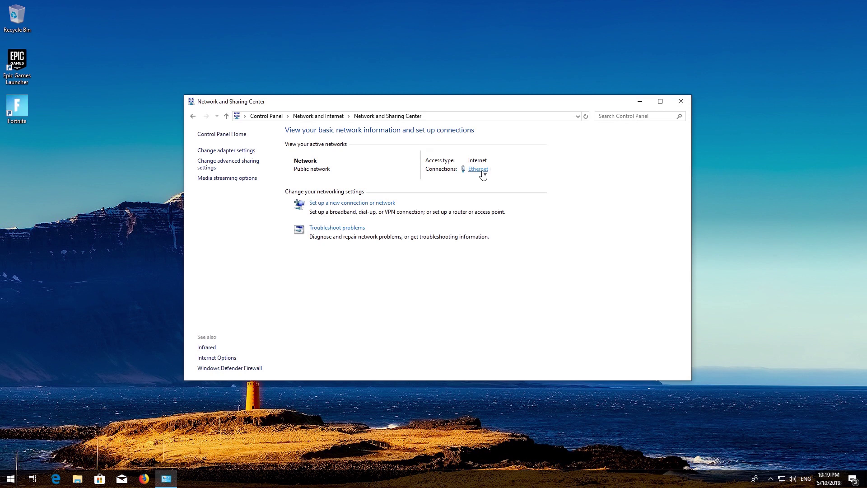
click(481, 170)
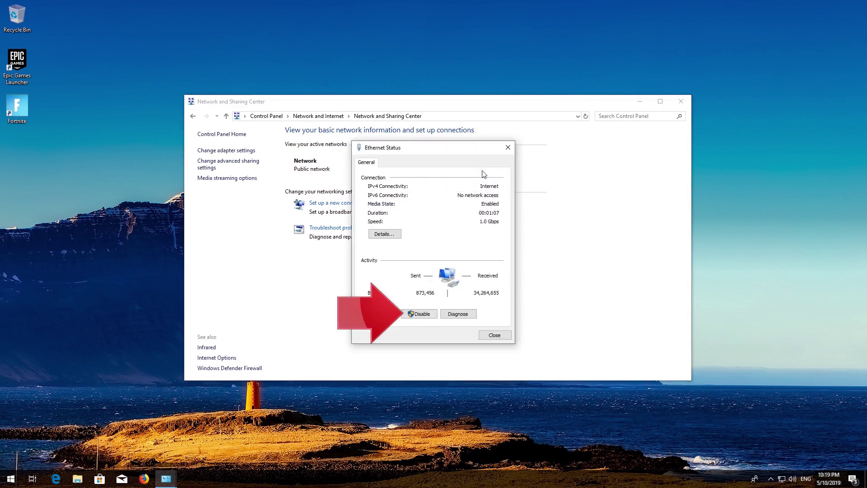
click(416, 314)
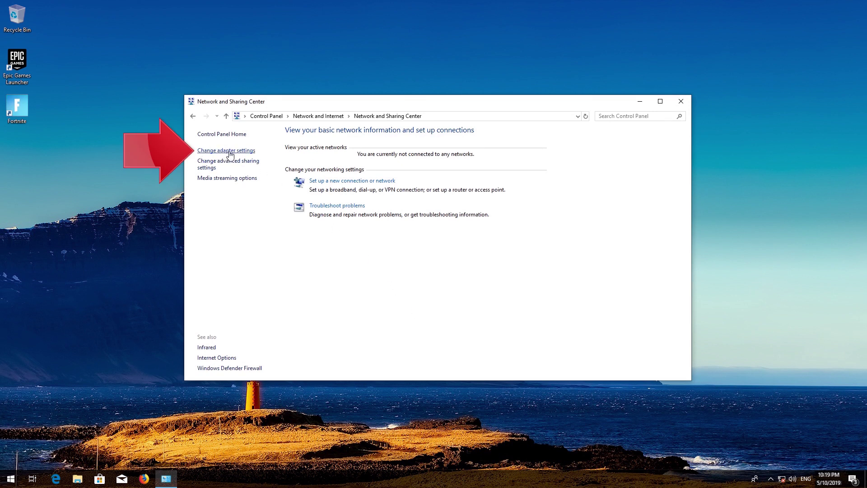
Enable the disabled Ethernet adapter in the adapter settings and close the Network Connections window.
click(224, 152)
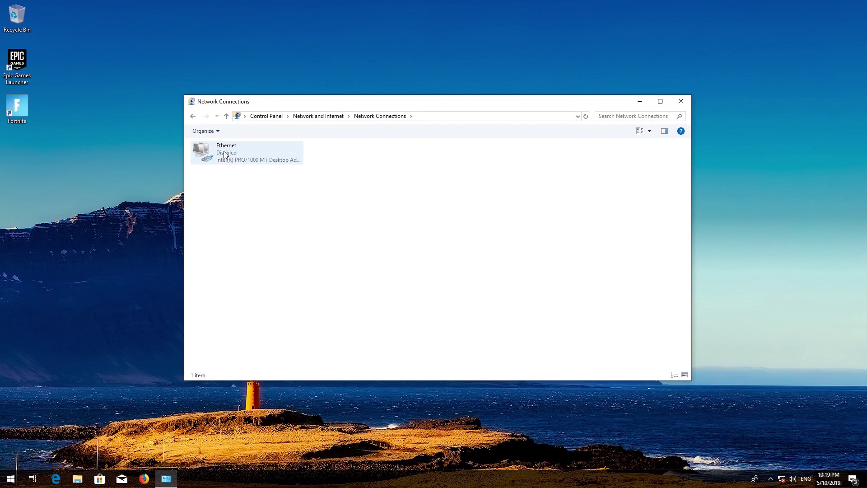
click(206, 154)
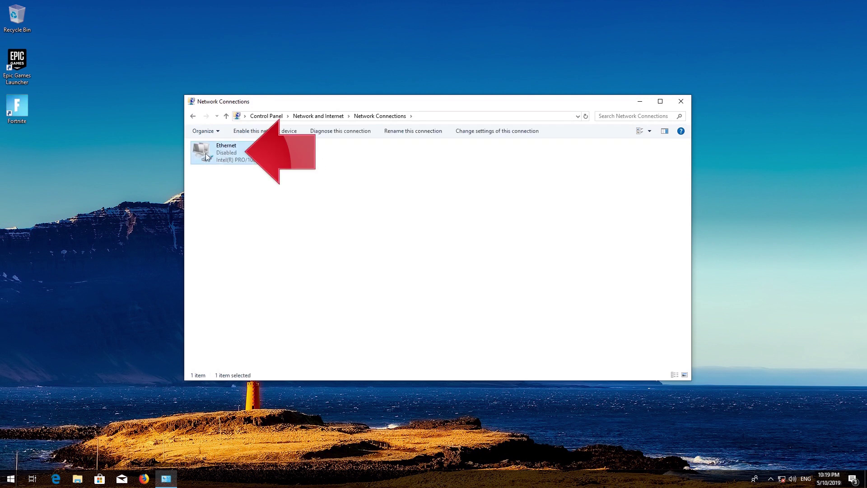
right_click(240, 154)
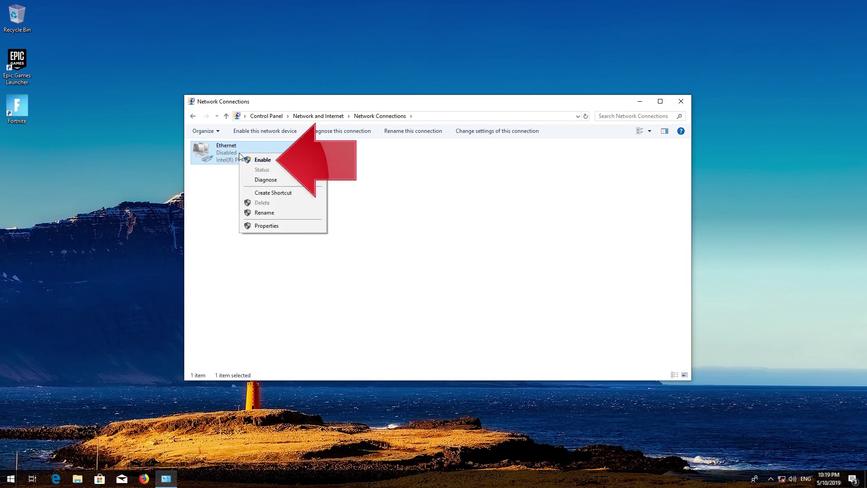
click(277, 158)
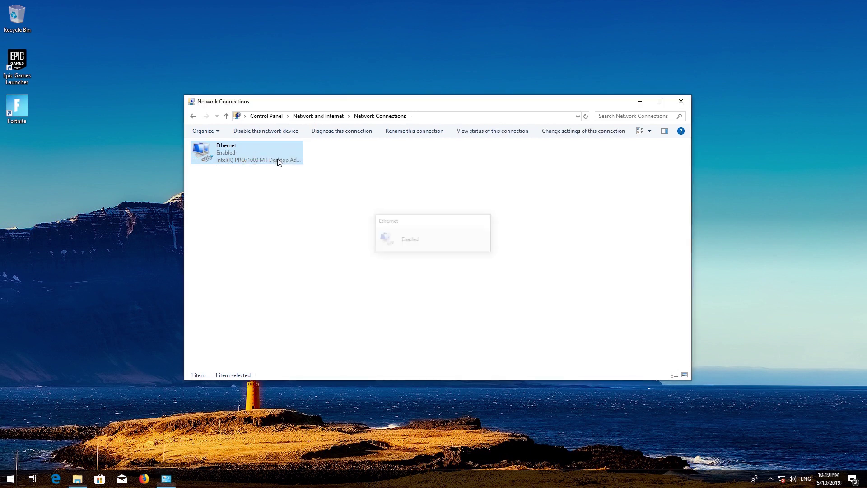
click(677, 102)
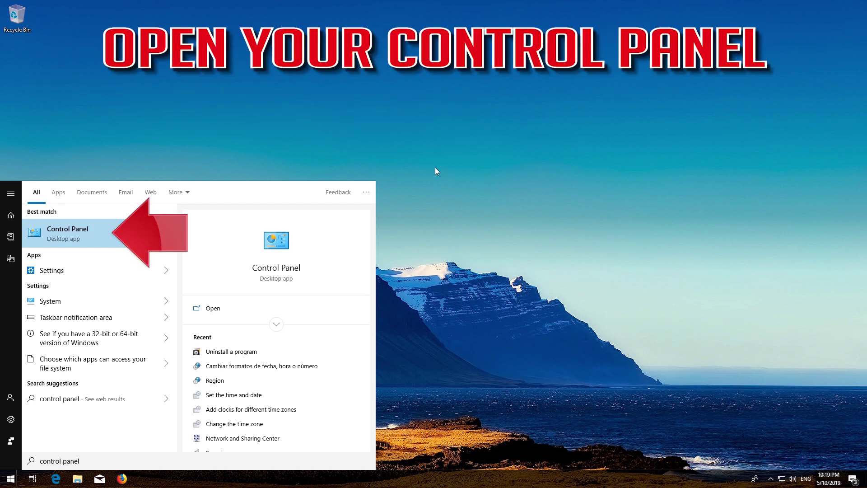
Open the properties of the active Ethernet connection through Control Panel's Network and Sharing Center.
click(107, 236)
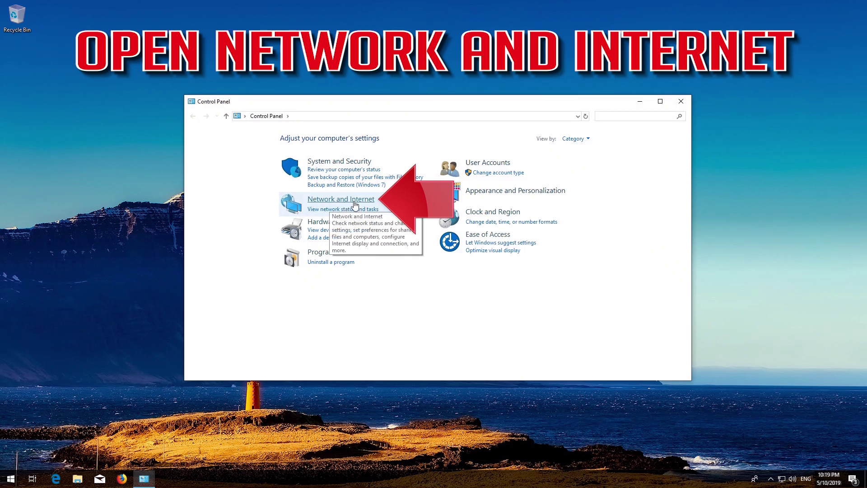
click(341, 200)
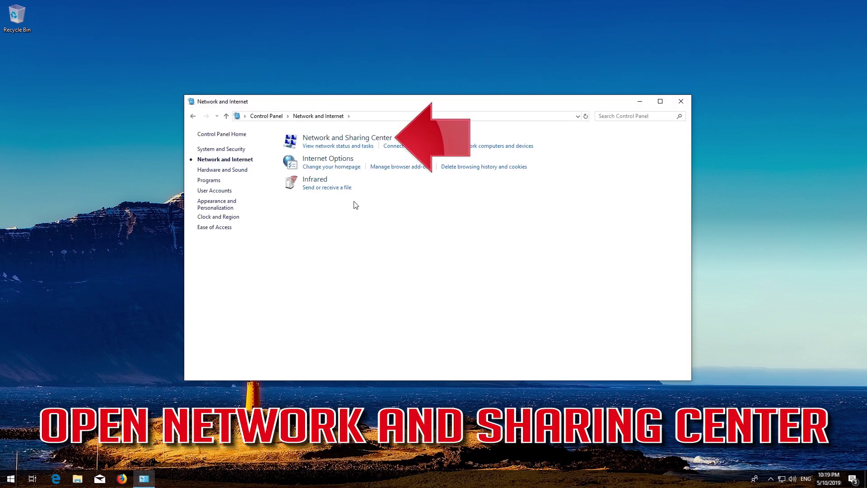
click(344, 144)
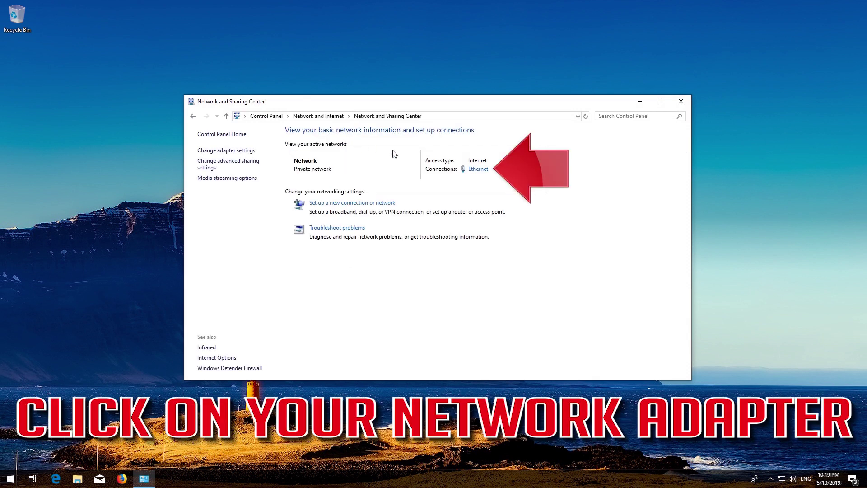
click(479, 169)
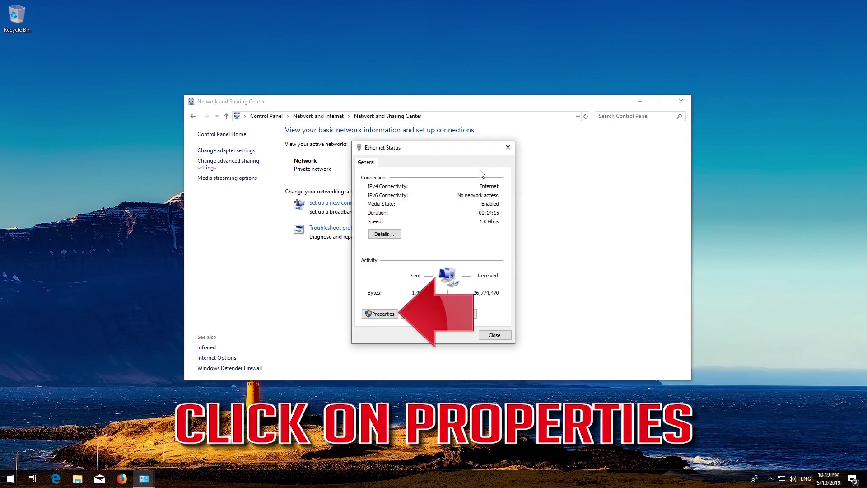
click(377, 315)
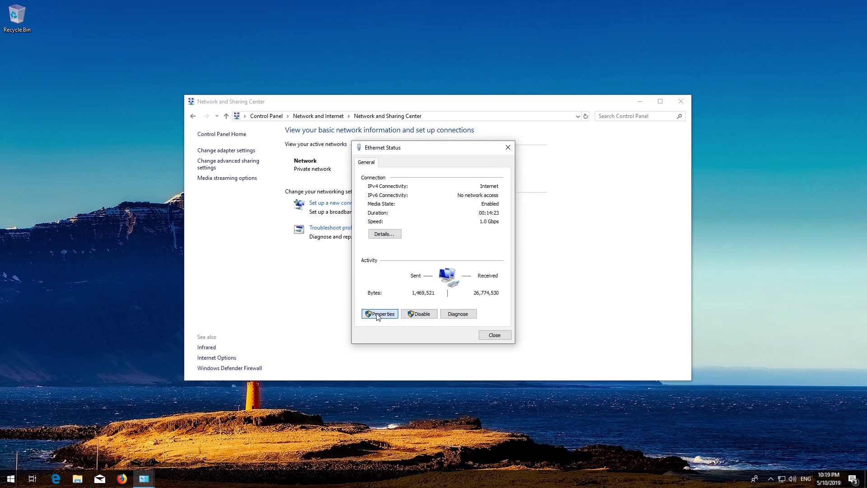
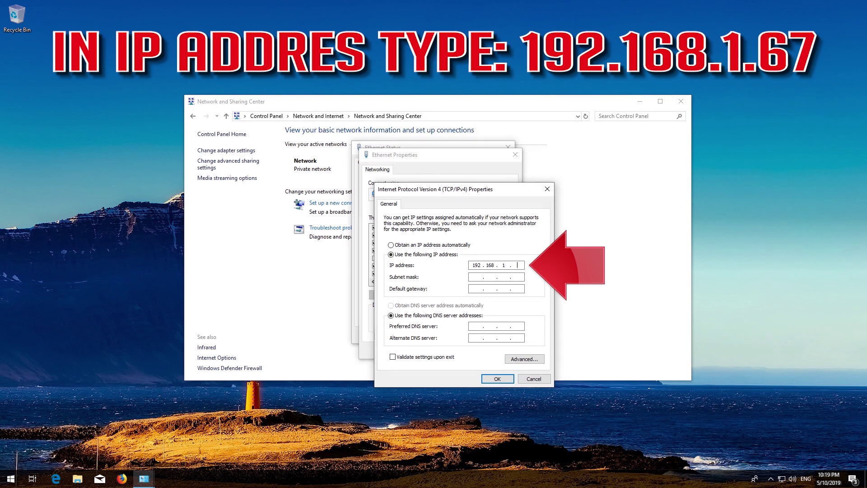
Set IPv4 to address 192.168.1.67, mask 255.255.255.0, gateway 192.168.1.1 and DNS servers 1.1.1.1 and 1.0.0.1, and close the network windows.
text(7)
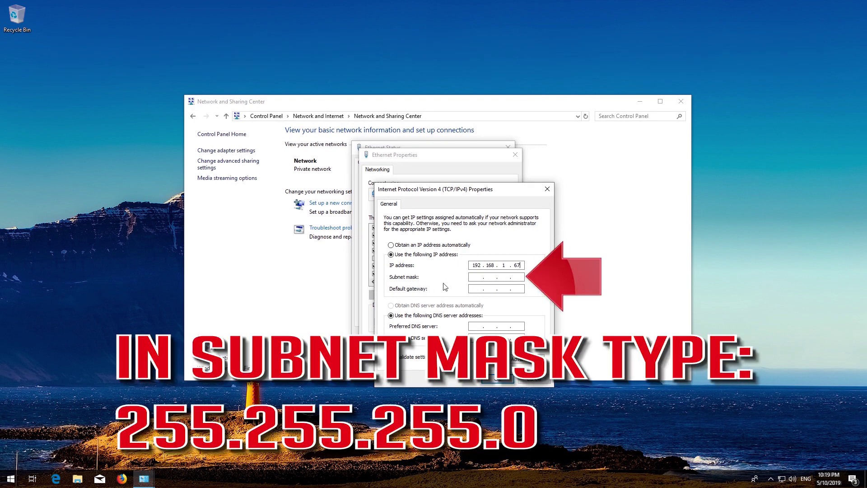
click(473, 277)
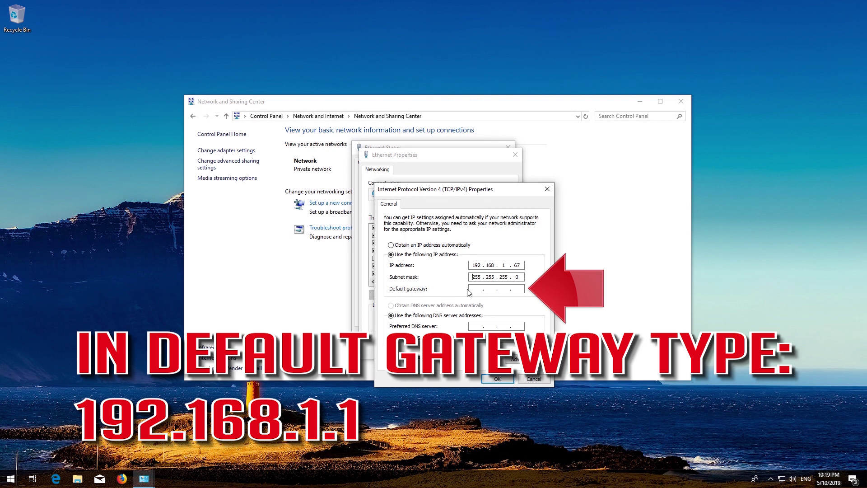
text(2 . 168 . 1 . 1)
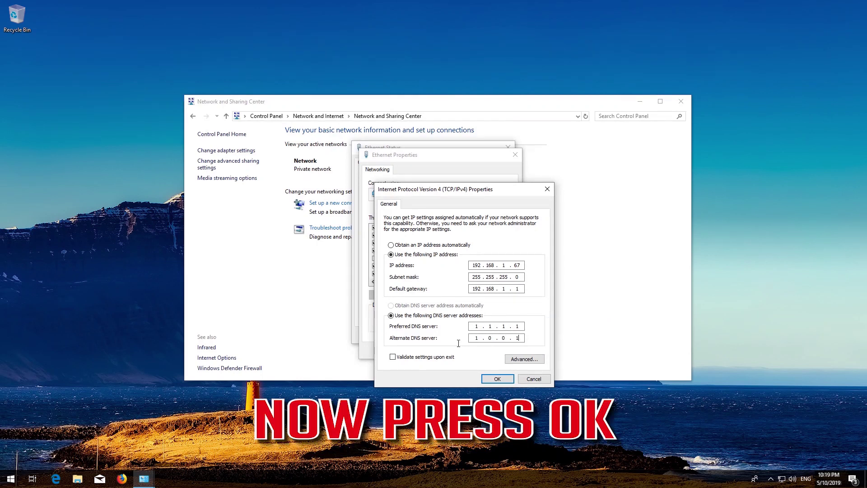
click(496, 379)
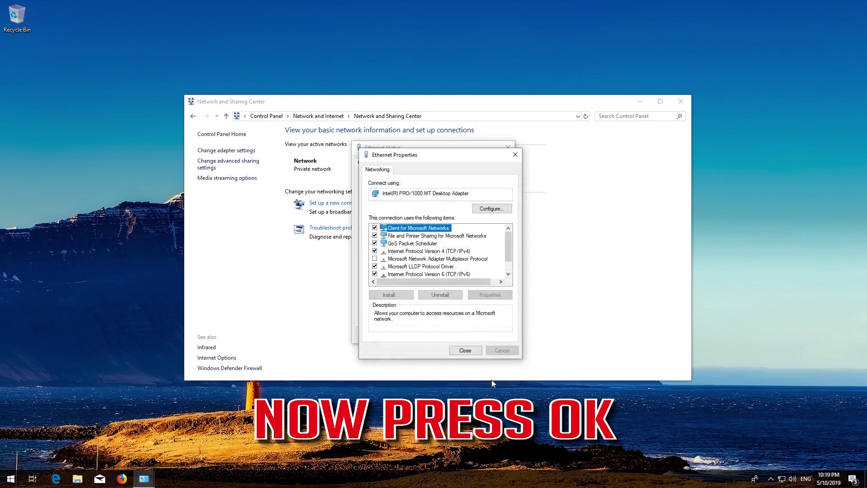
click(464, 352)
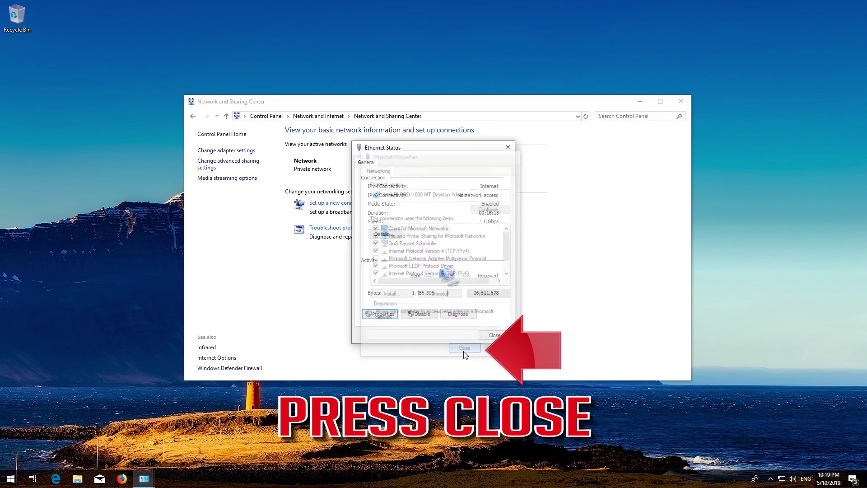
click(496, 336)
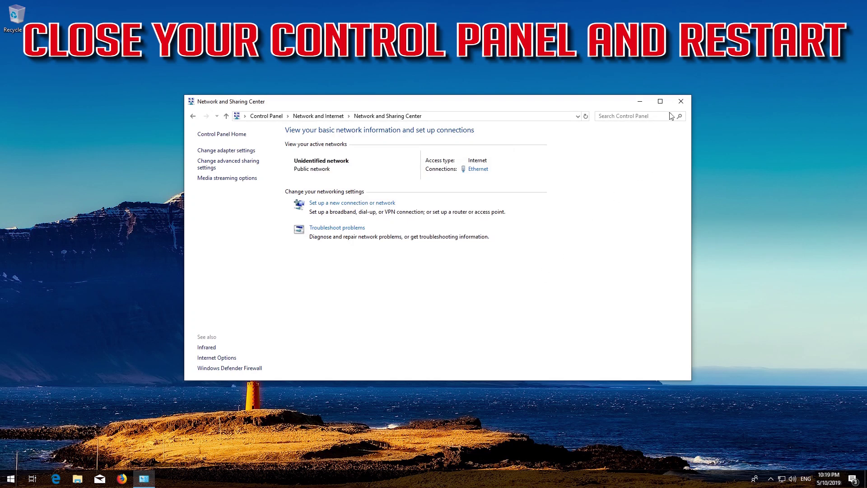
click(680, 102)
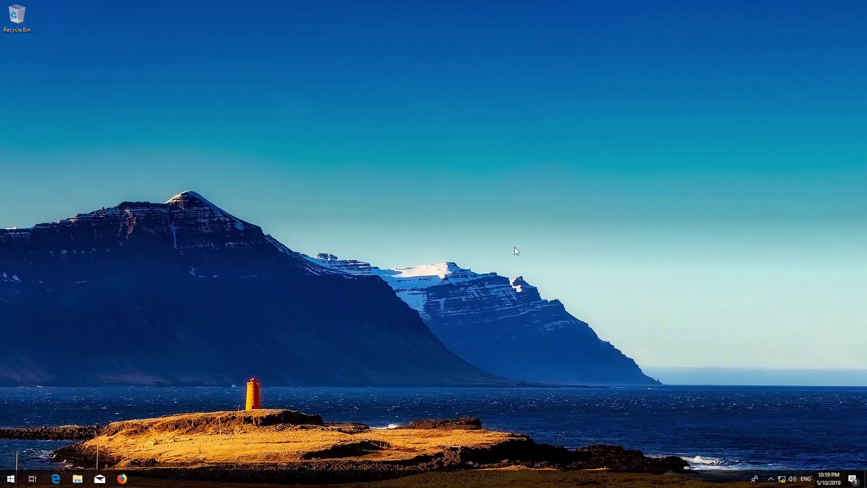
Find and open Control Panel, and go to the adapter settings in the Network and Sharing Center.
key(super)
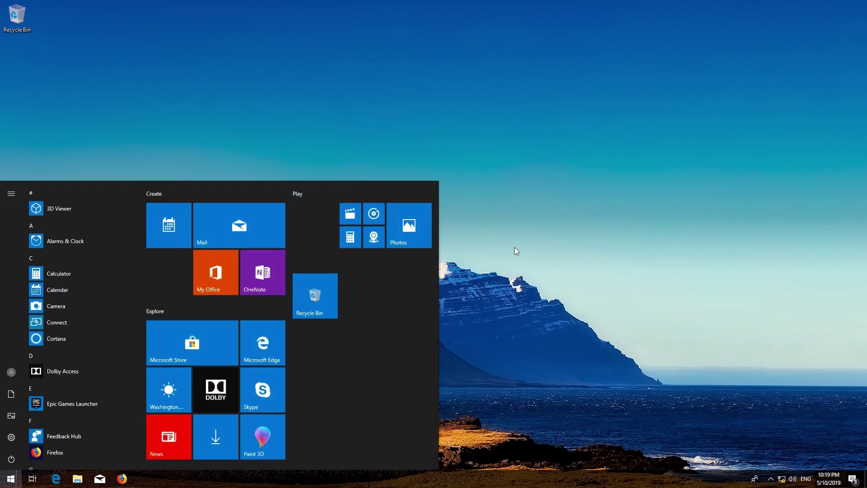
text(control)
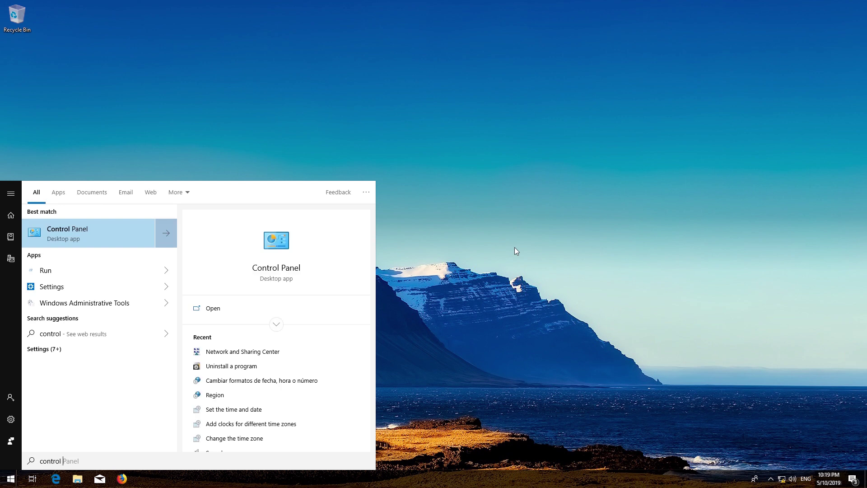
text( panel)
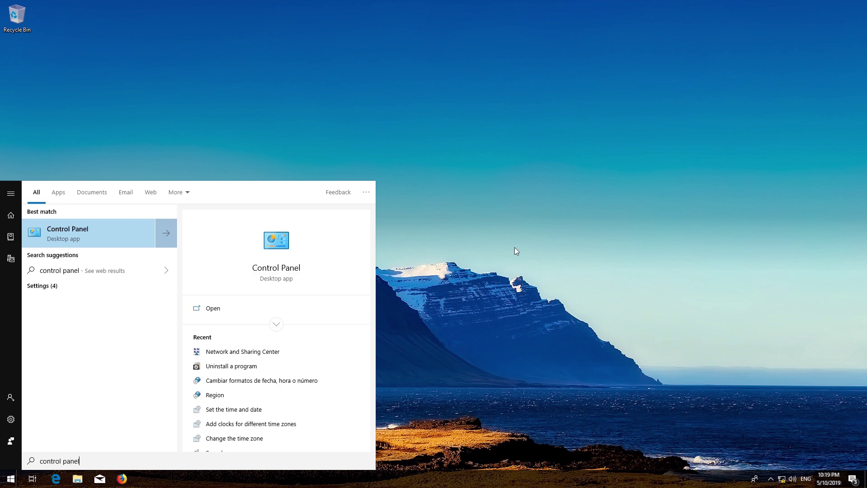
click(101, 236)
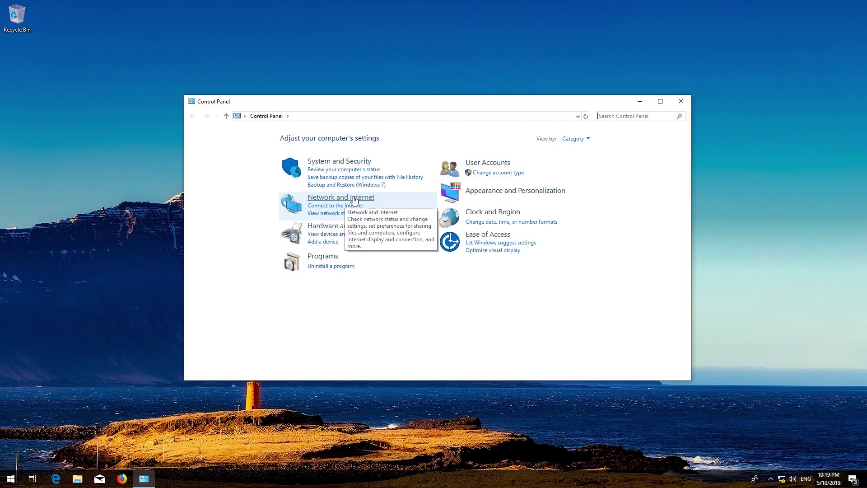
click(355, 200)
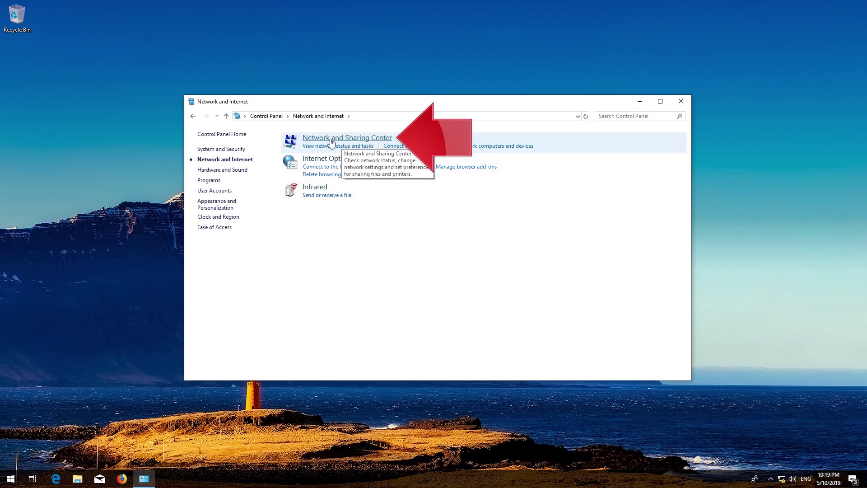
click(365, 140)
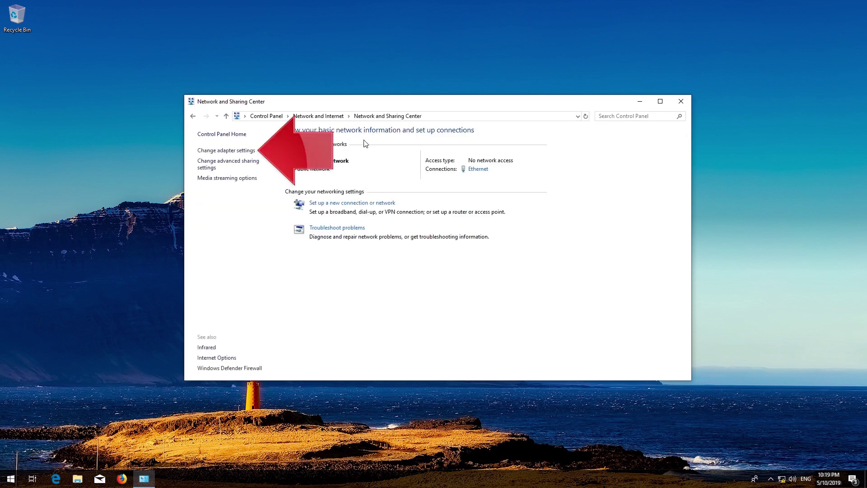
click(222, 151)
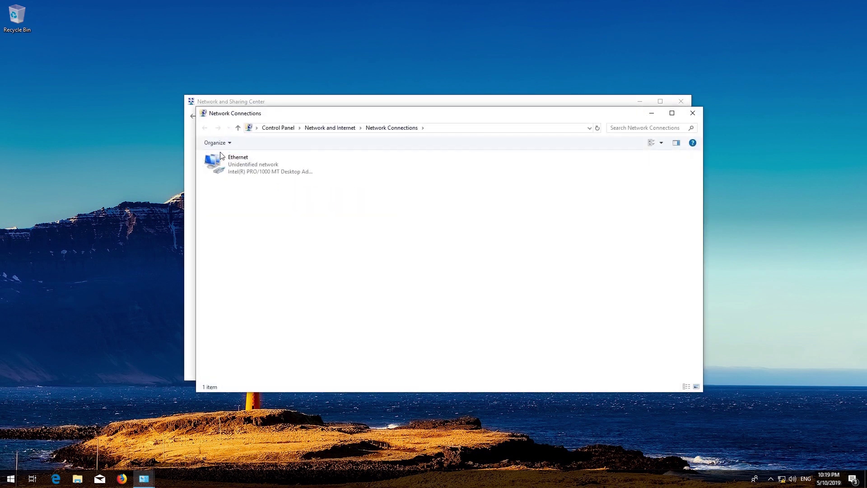
Diagnose the Ethernet connection, apply the suggested fix as an administrator, and close the troubleshooter and the network windows.
click(225, 163)
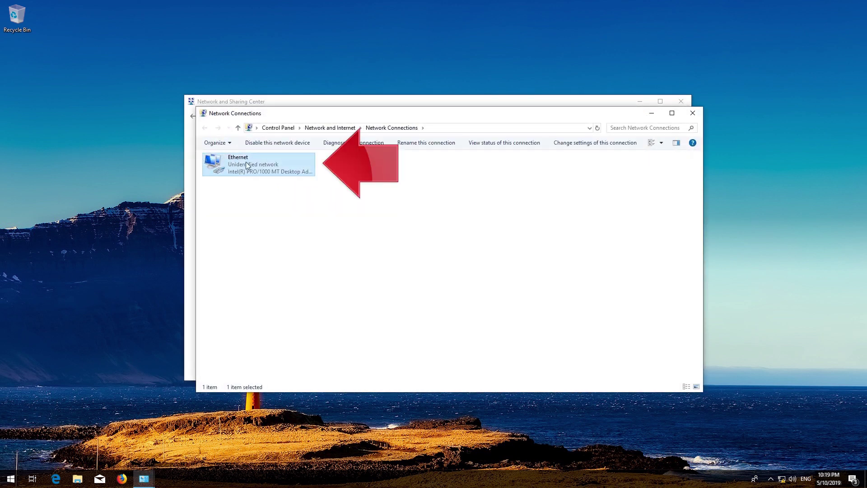
right_click(279, 164)
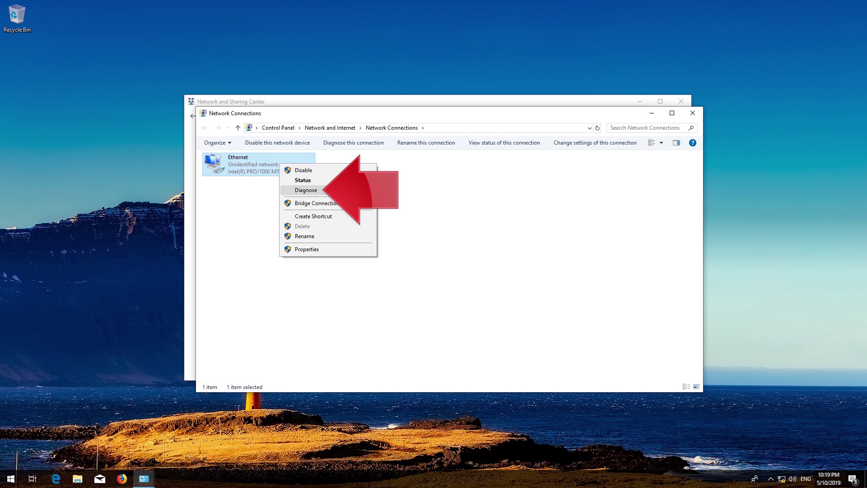
click(319, 190)
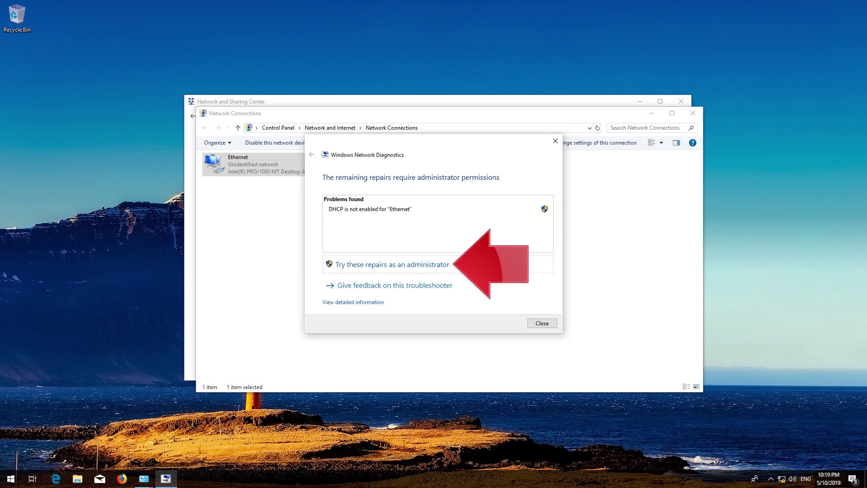
click(374, 268)
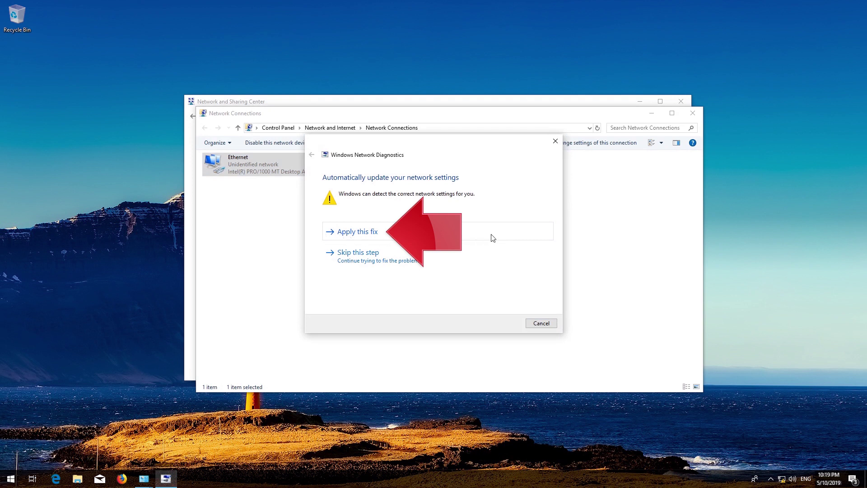
click(367, 233)
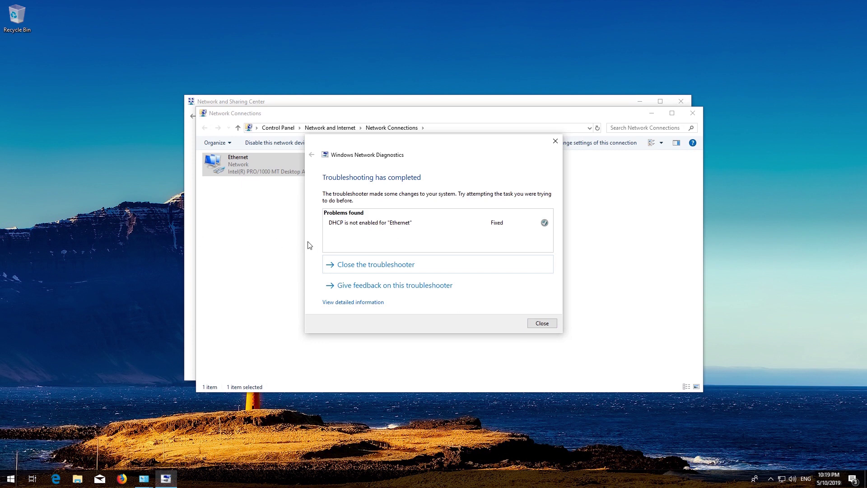
click(540, 324)
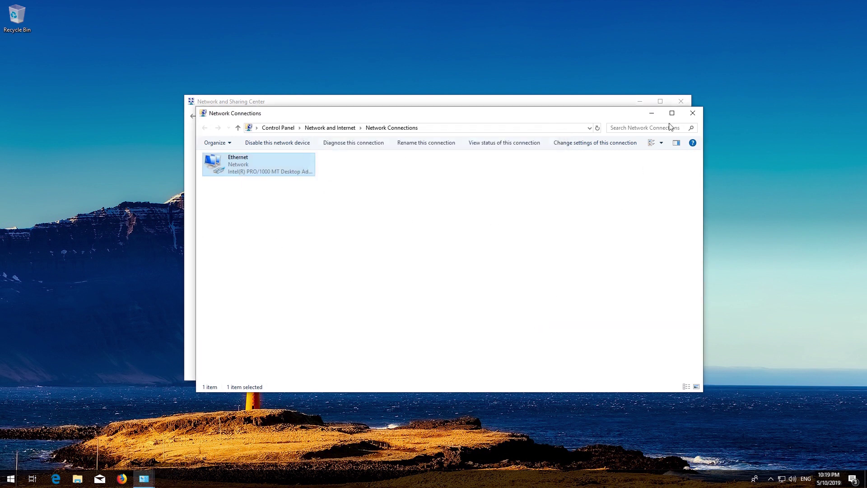
click(687, 119)
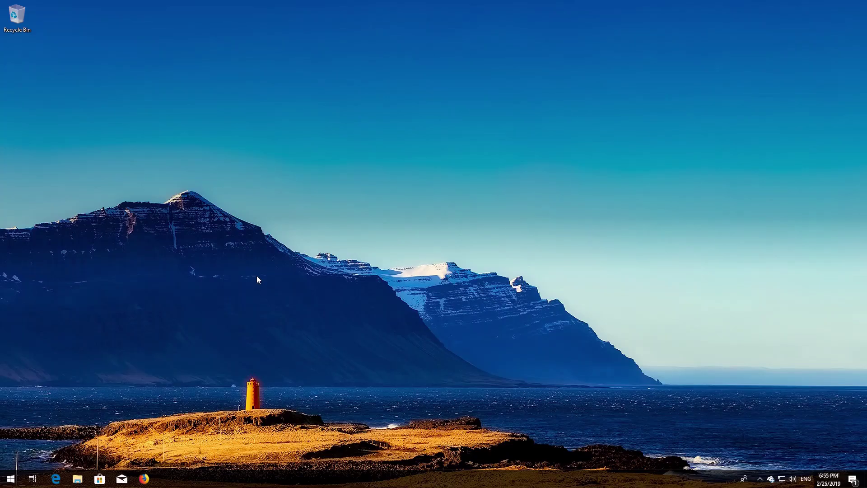
Find and open the Windows recovery options, and restart the PC into advanced startup.
key(super)
text(re)
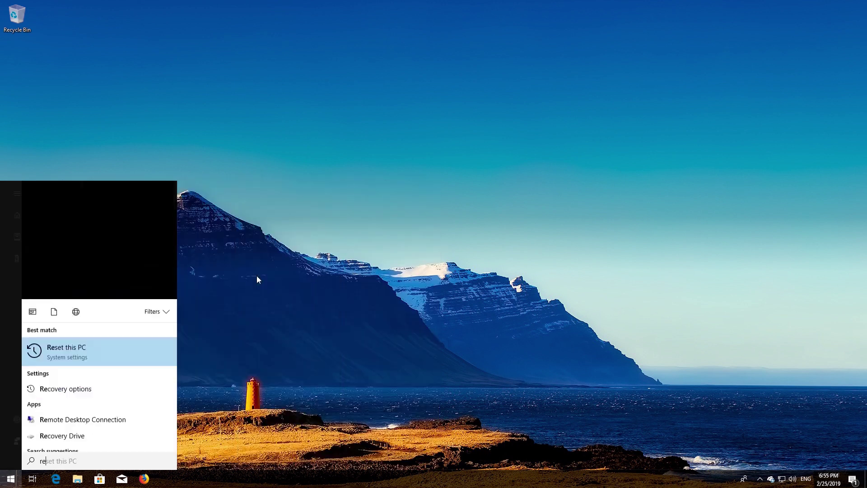
text(covery )
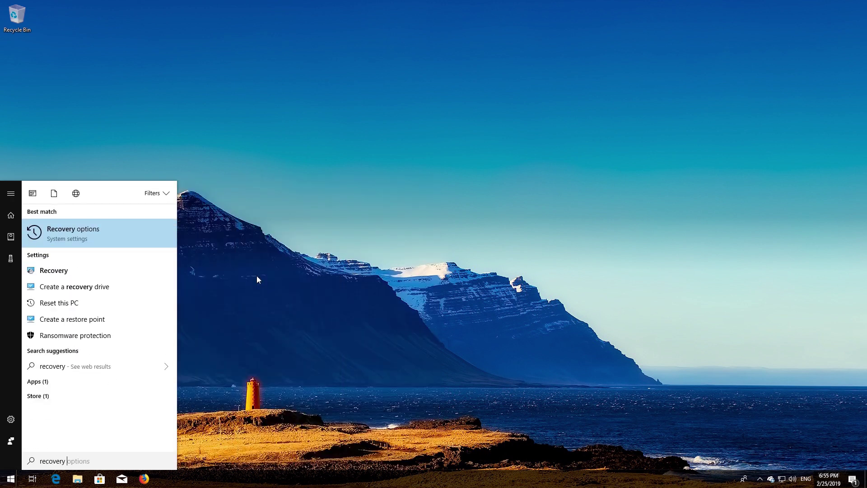
text(options)
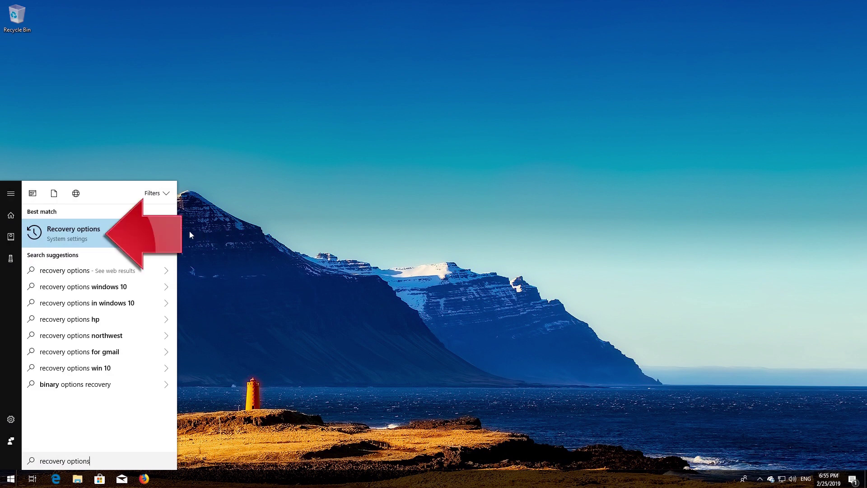
click(85, 234)
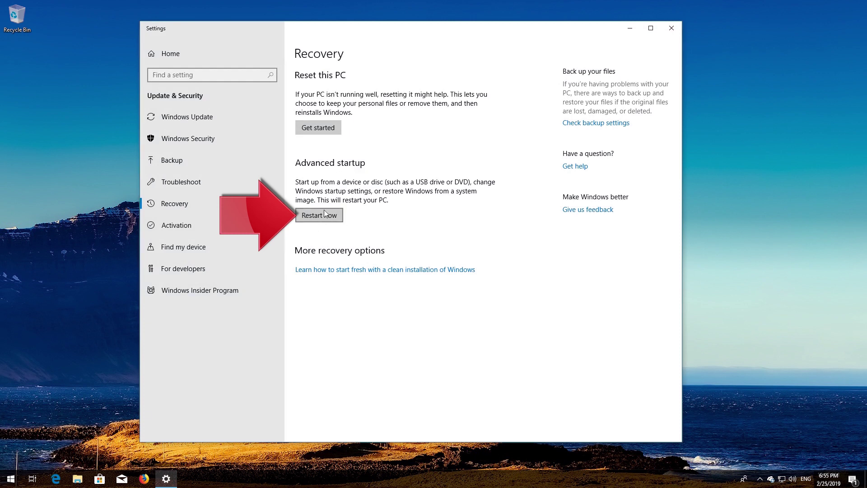
click(304, 216)
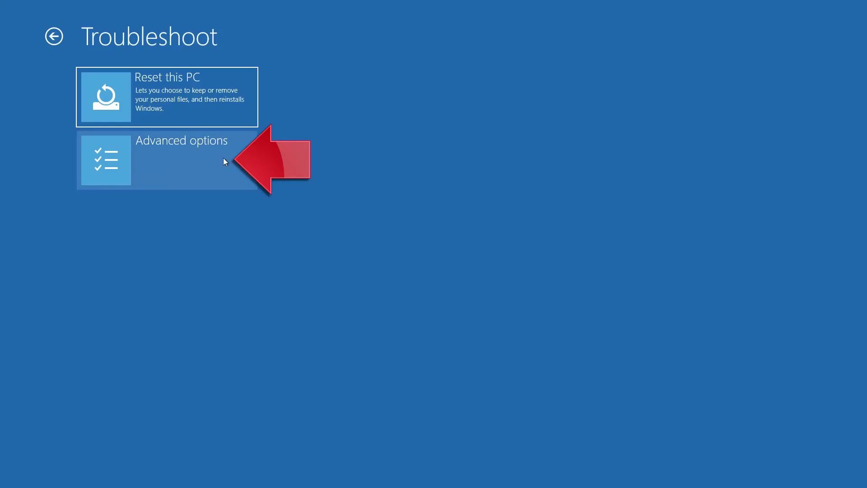
Start System Restore from the advanced troubleshooting options and choose the manual restore point dated 1/6/2018 11:06:47 PM.
click(186, 161)
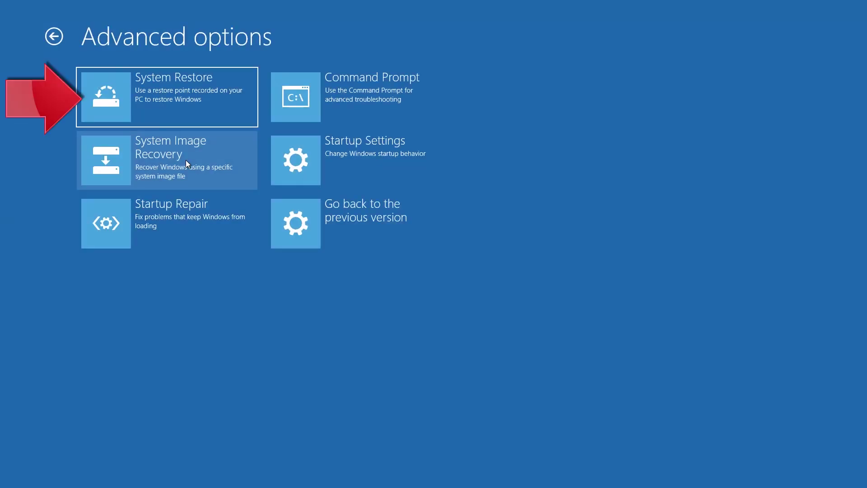
click(210, 90)
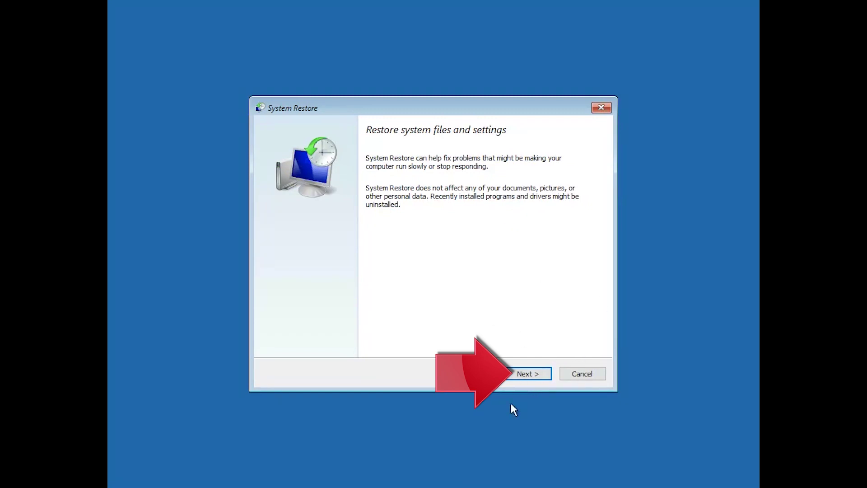
click(527, 375)
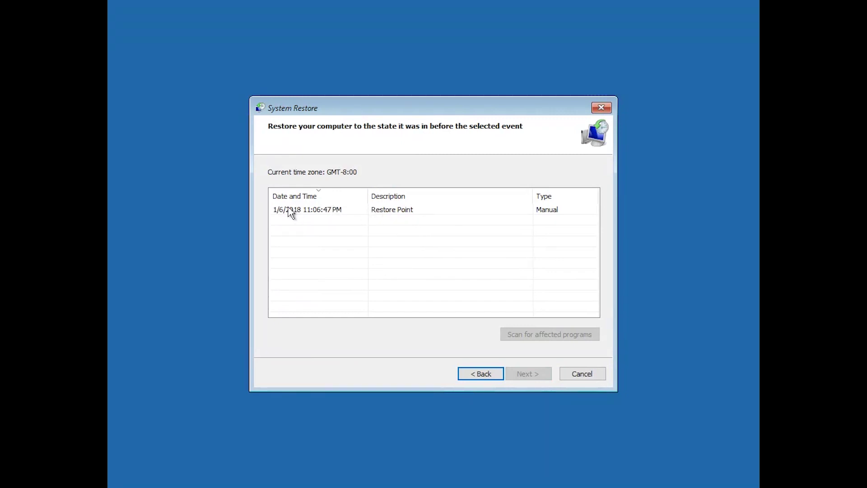
click(358, 211)
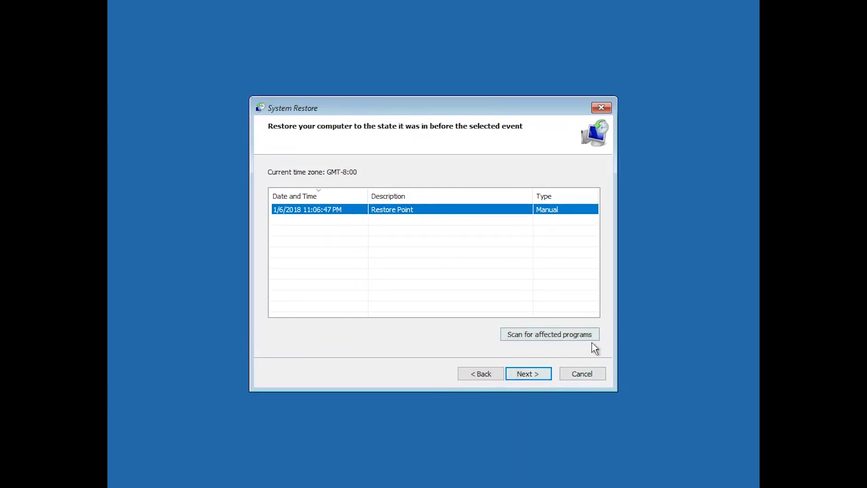
click(515, 379)
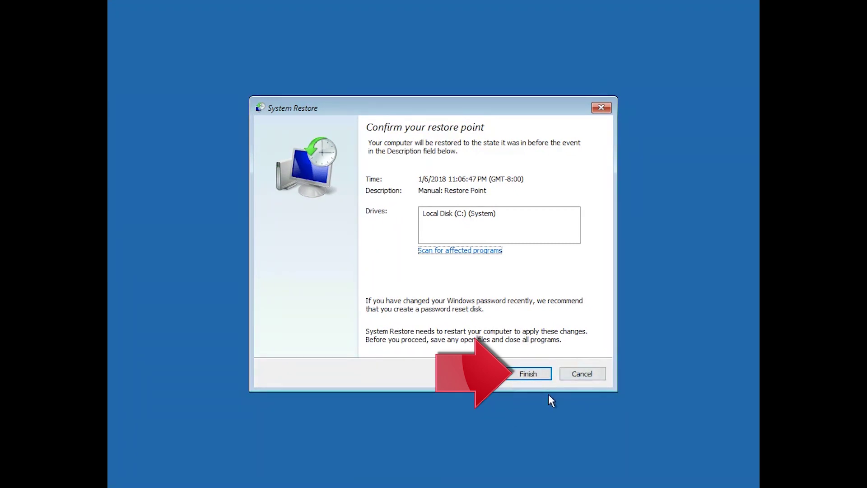
Confirm and run the system restore, and restart the computer once it completes.
click(527, 372)
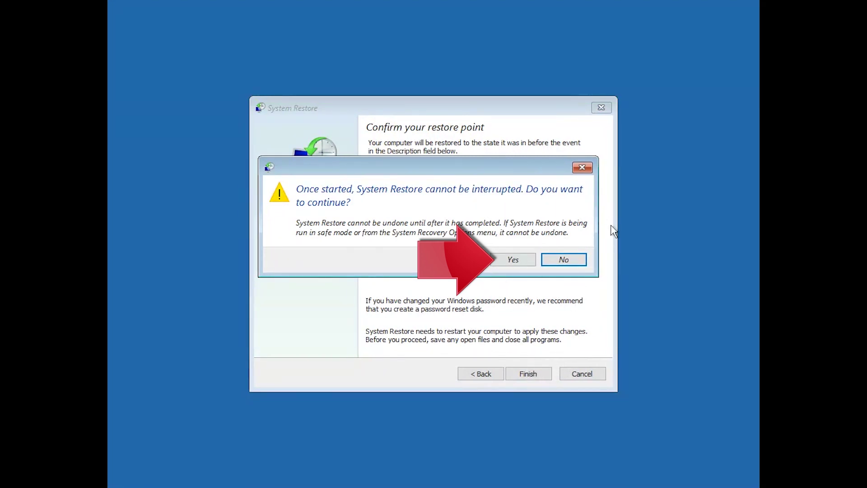
click(520, 265)
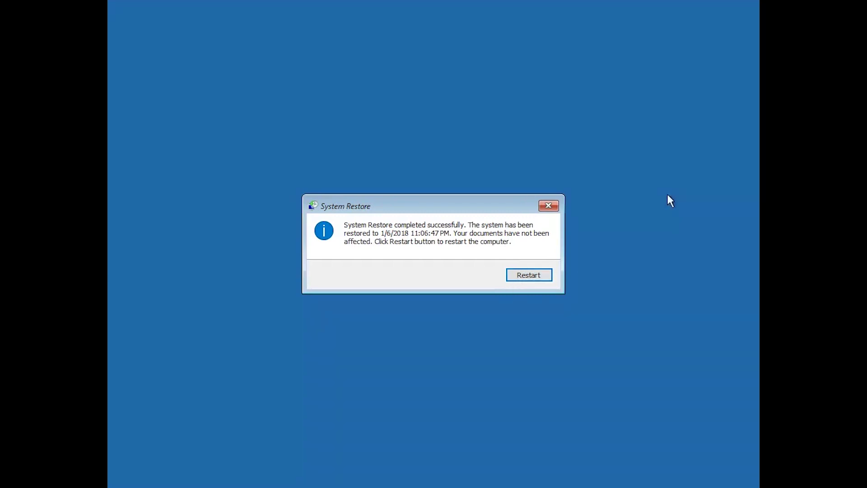
click(522, 275)
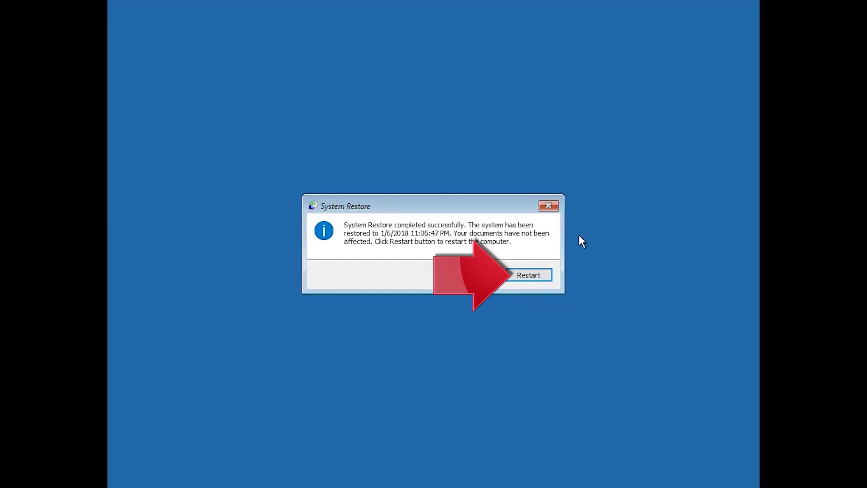
click(525, 276)
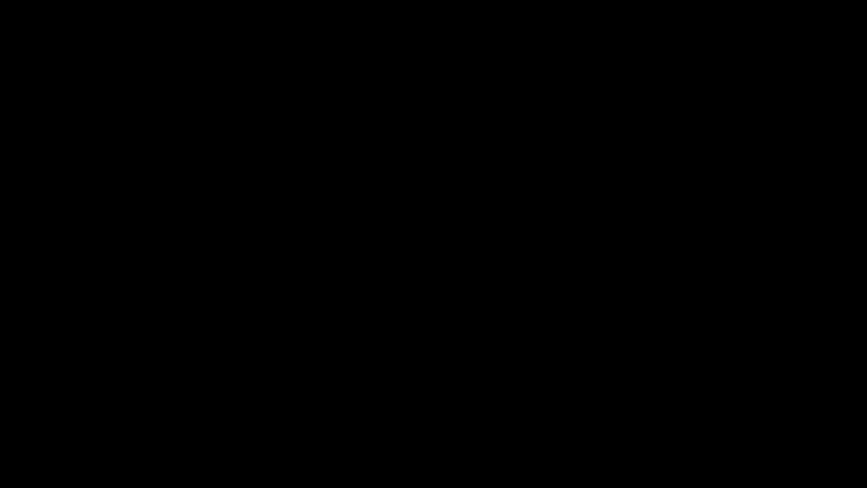